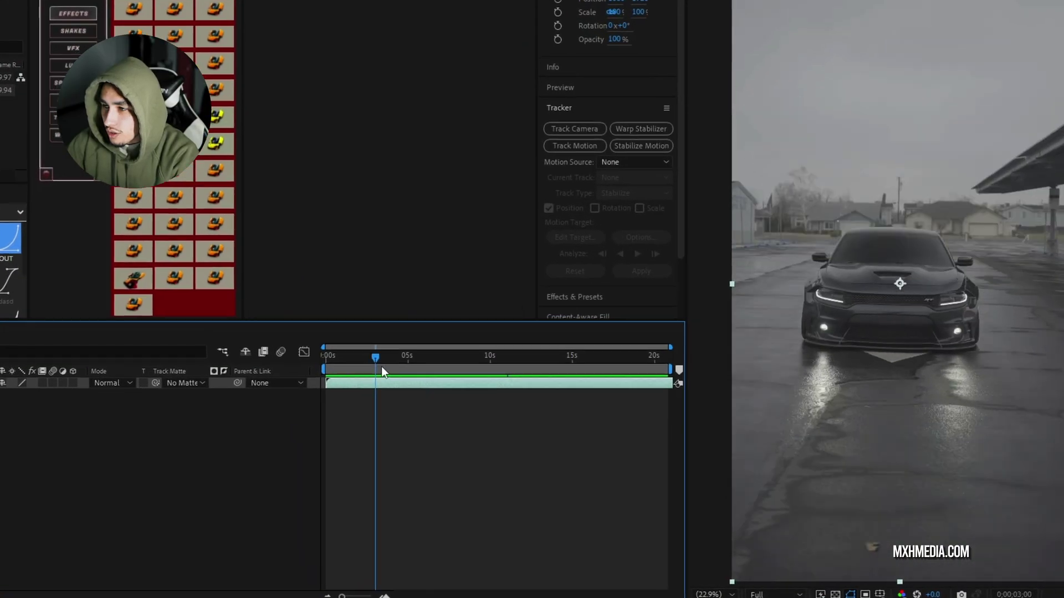
Trim the car clip layer to run from about 9.5 s to 13.8 s, then return to its in point.
{"action": "left_click_drag", "start_coordinate": [350, 360], "coordinate": [421, 354]}
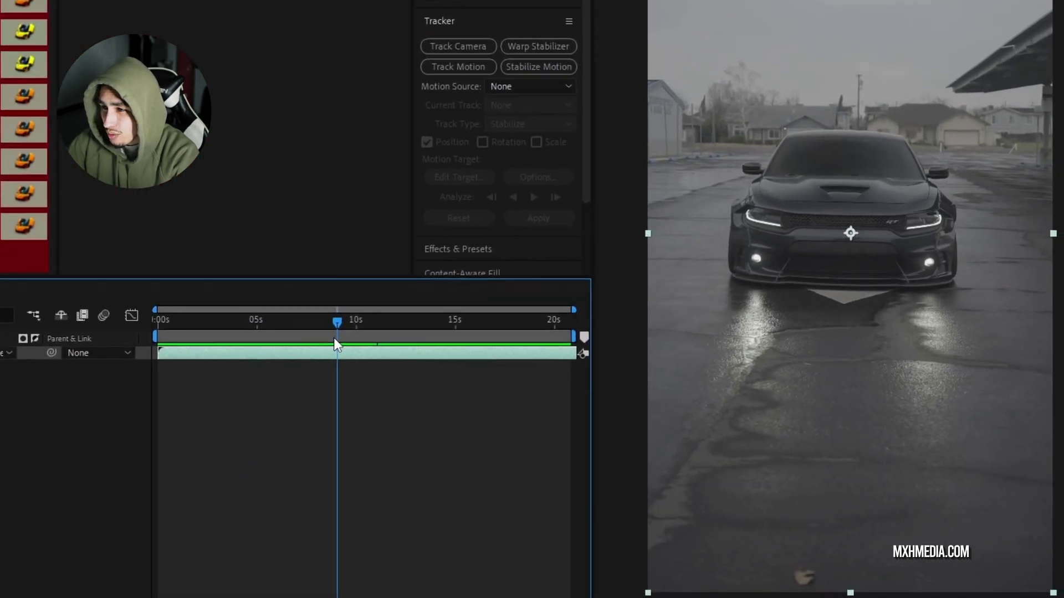
{"action": "left_click_drag", "start_coordinate": [334, 341], "coordinate": [344, 335]}
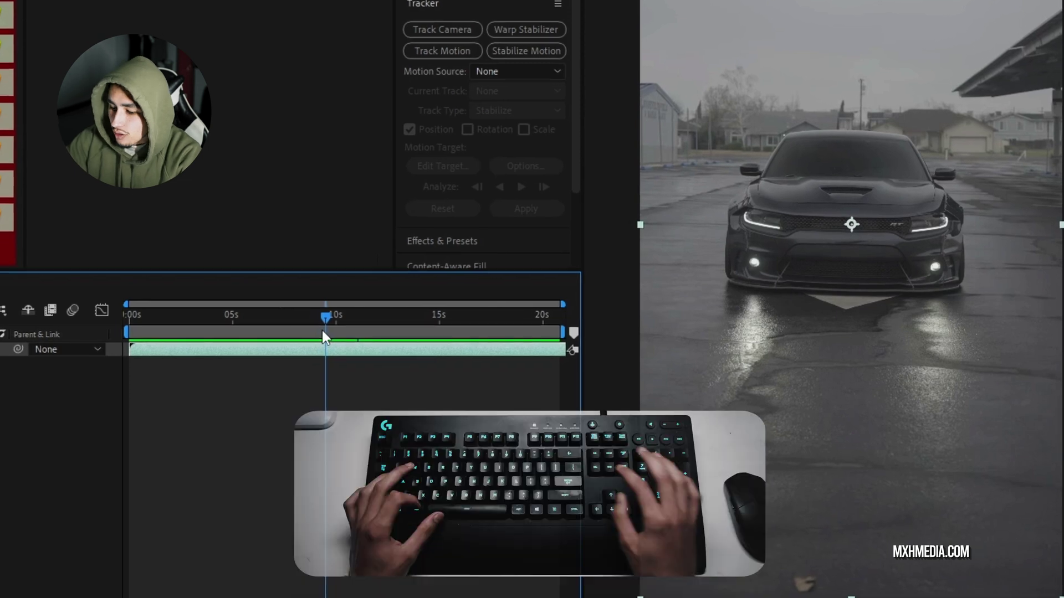
{"action": "key", "text": "alt+bracketleft"}
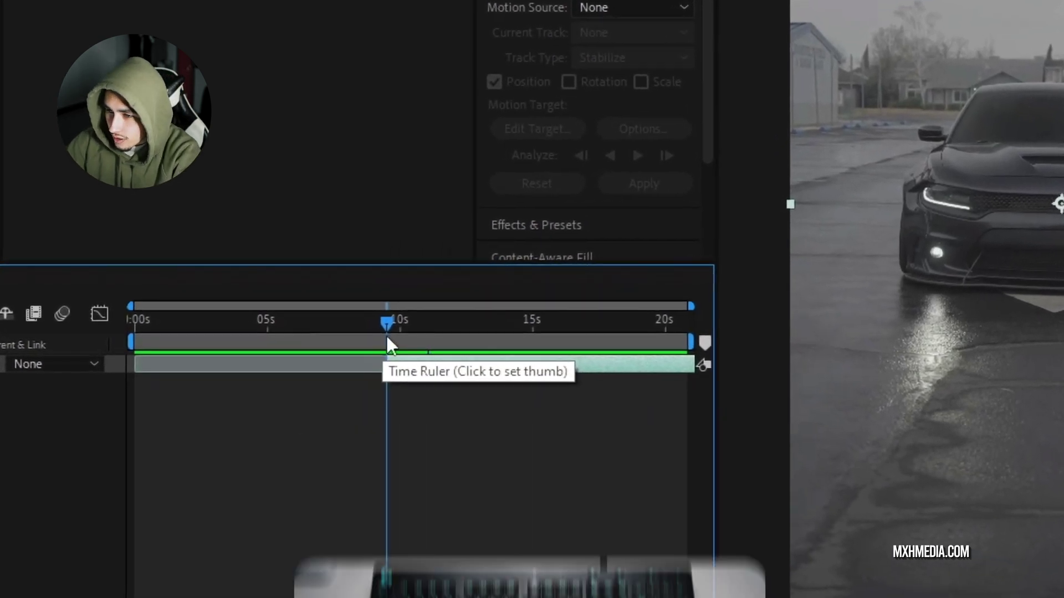
{"action": "left_click_drag", "start_coordinate": [389, 325], "coordinate": [501, 325]}
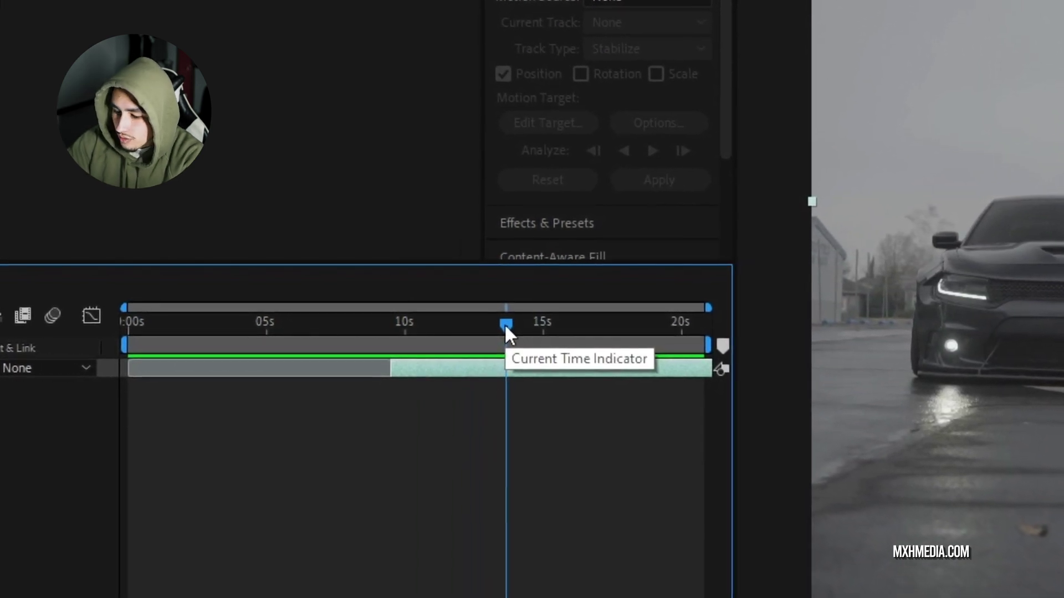
{"action": "key", "text": "alt+bracketright"}
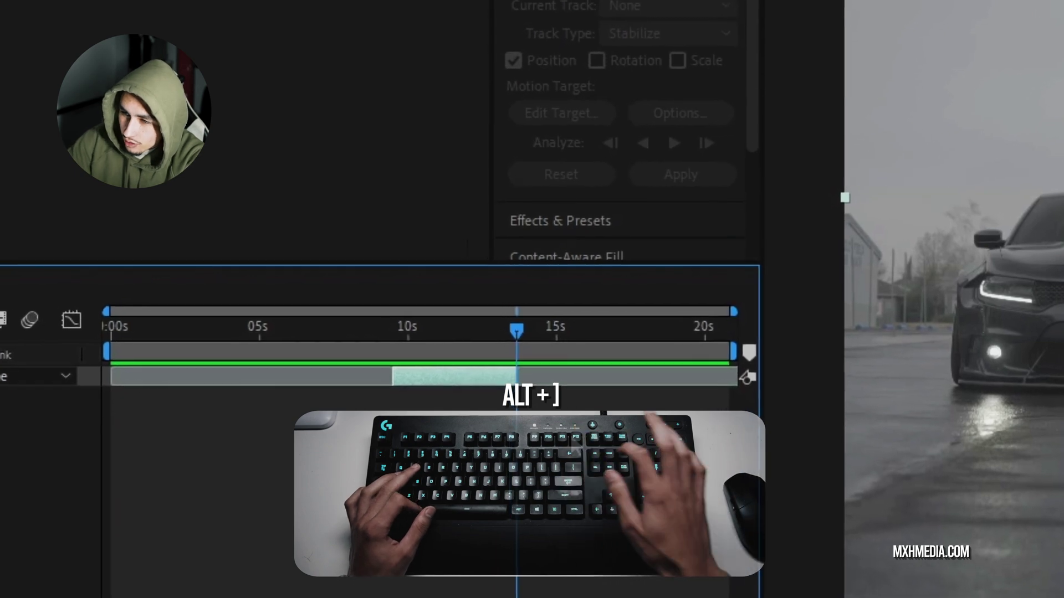
{"action": "key", "text": "i"}
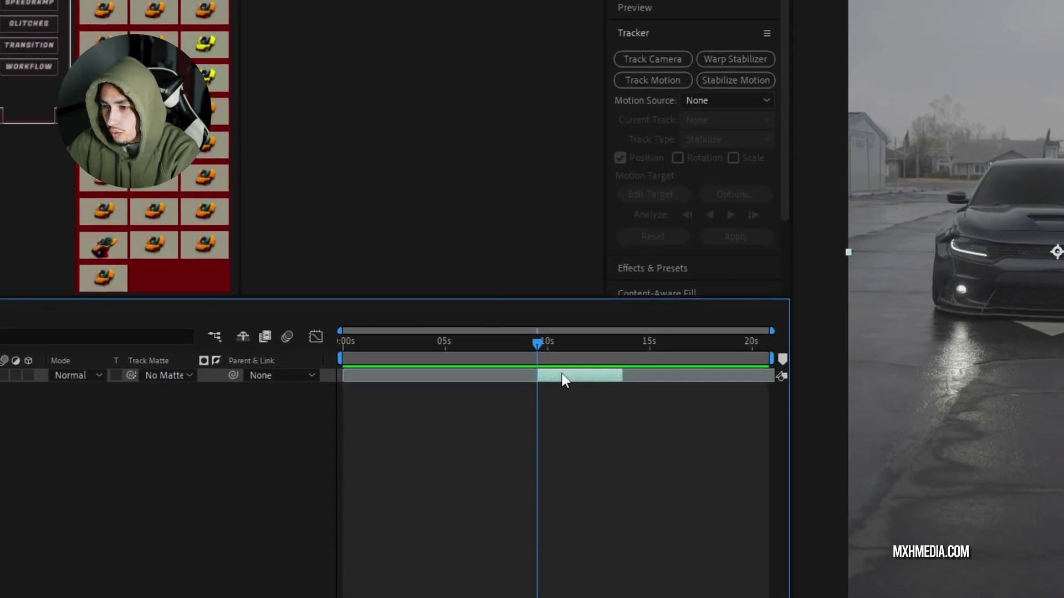
Pre-compose the trimmed clip, moving all attributes into the new comp, and slide it to 0 s.
{"action": "right_click", "coordinate": [561, 375]}
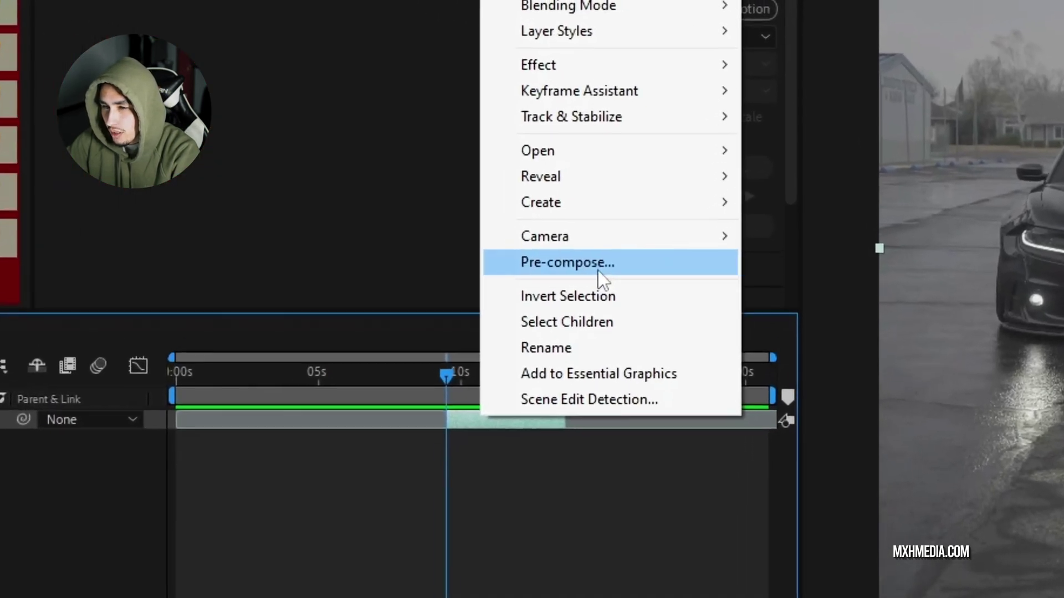
{"action": "left_click", "coordinate": [533, 304]}
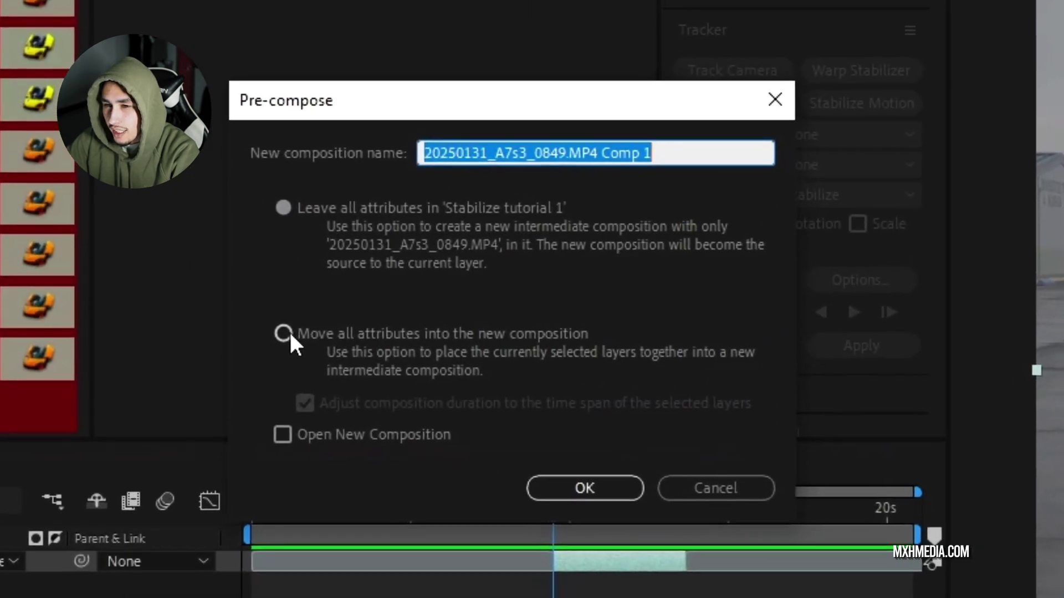
{"action": "left_click", "coordinate": [266, 354]}
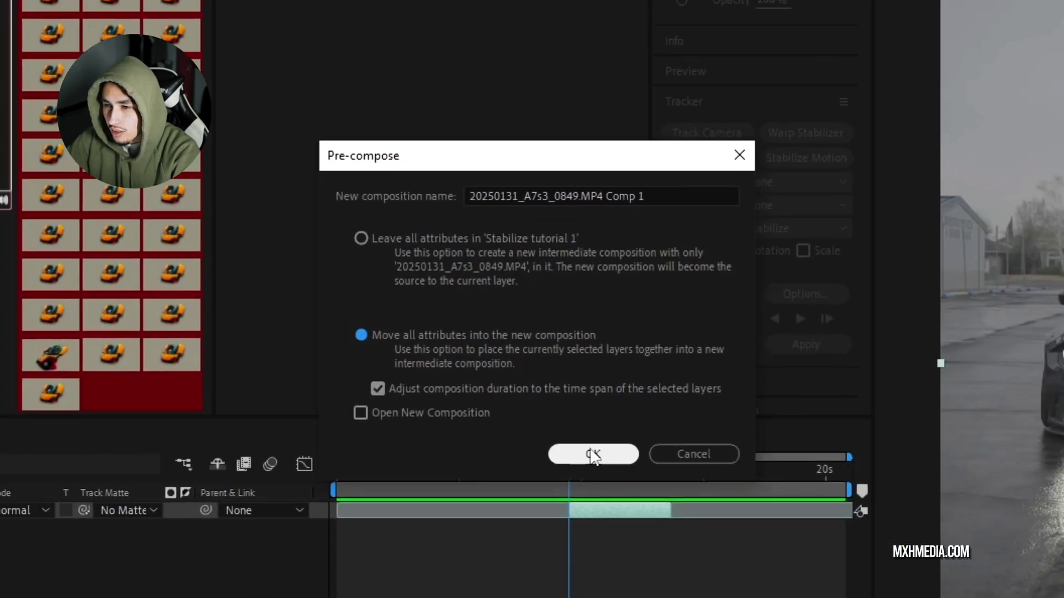
{"action": "left_click", "coordinate": [684, 467]}
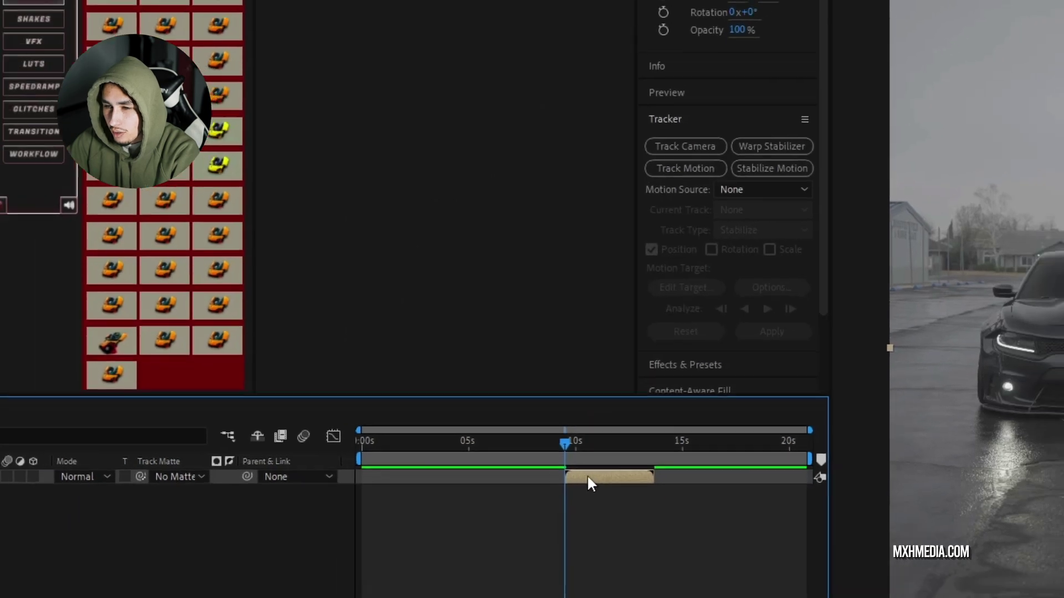
{"action": "left_click_drag", "start_coordinate": [601, 506], "coordinate": [381, 506]}
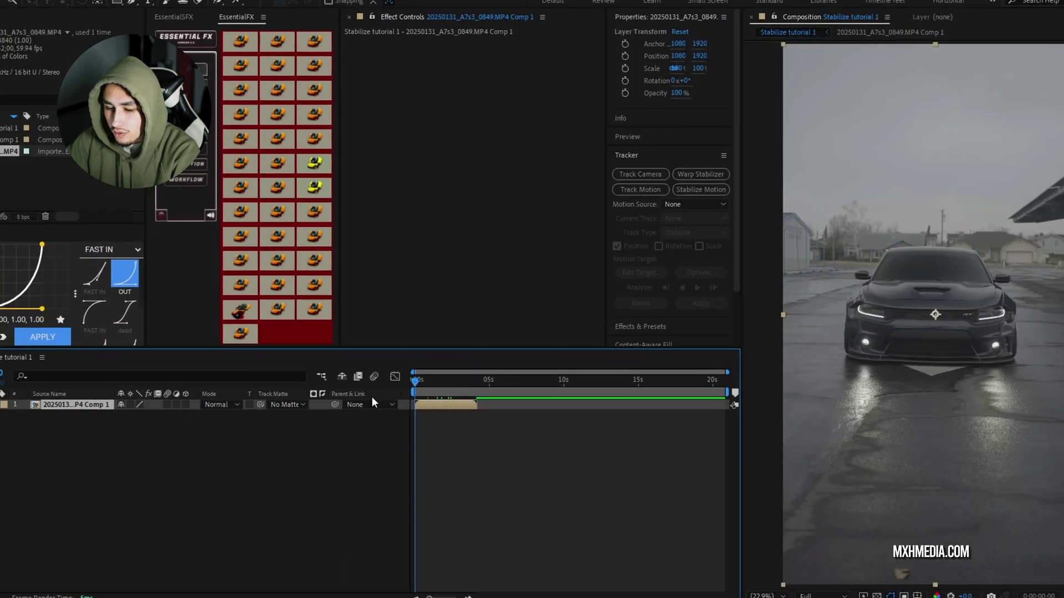
Open the precomp, select its clip layer, and show the Tracker panel from the Window menu.
{"action": "double_click", "coordinate": [428, 436]}
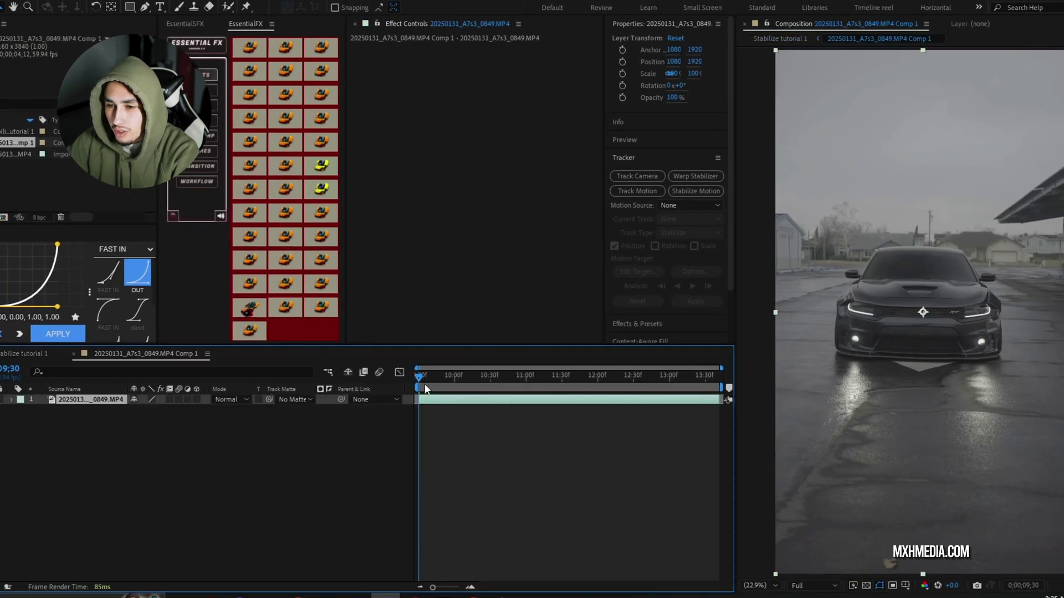
{"action": "left_click", "coordinate": [450, 401]}
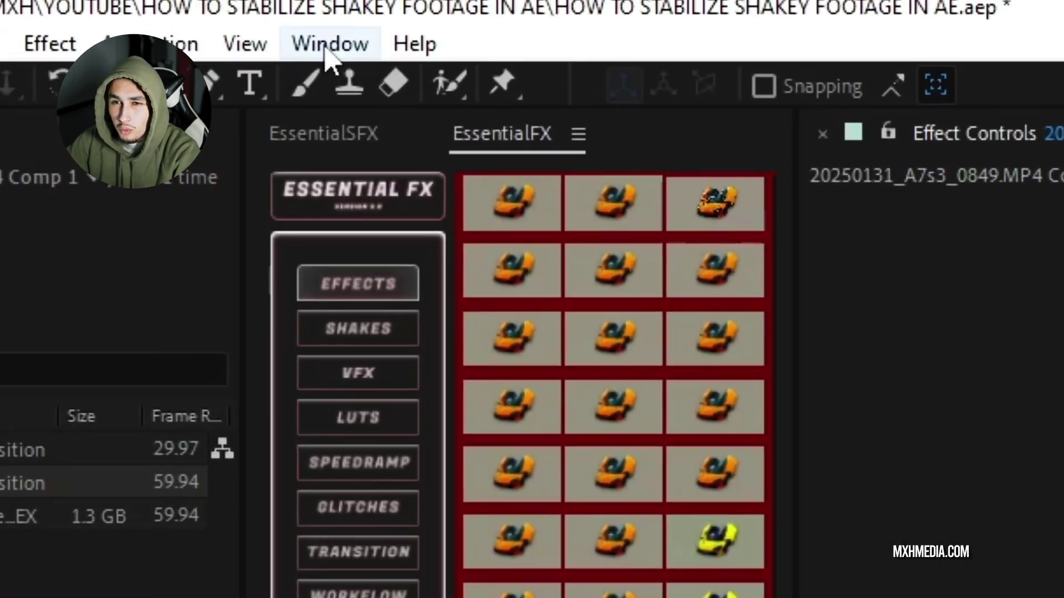
{"action": "left_click", "coordinate": [331, 43]}
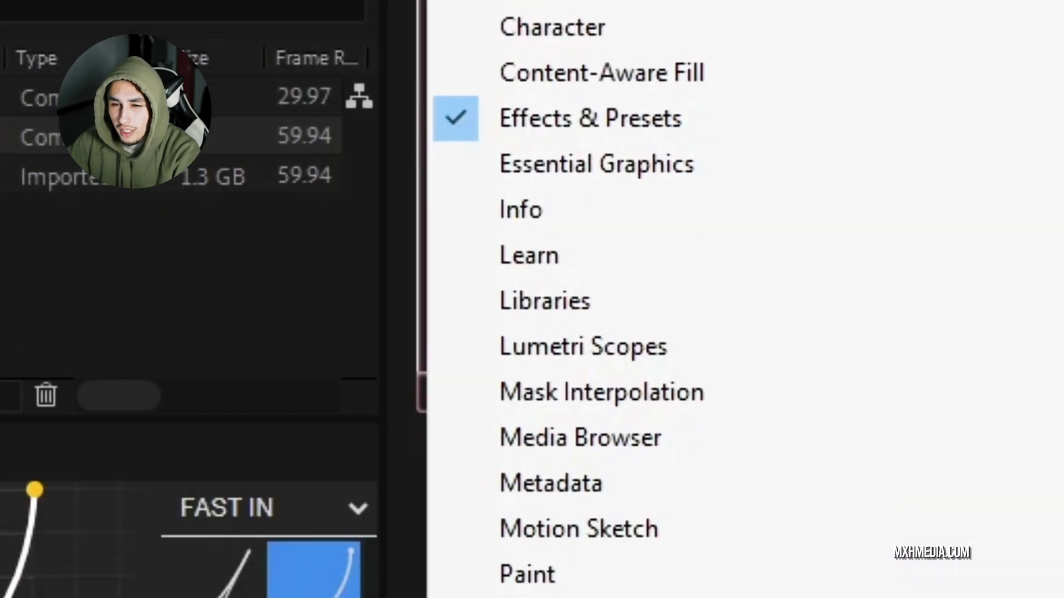
{"action": "left_click", "coordinate": [582, 597]}
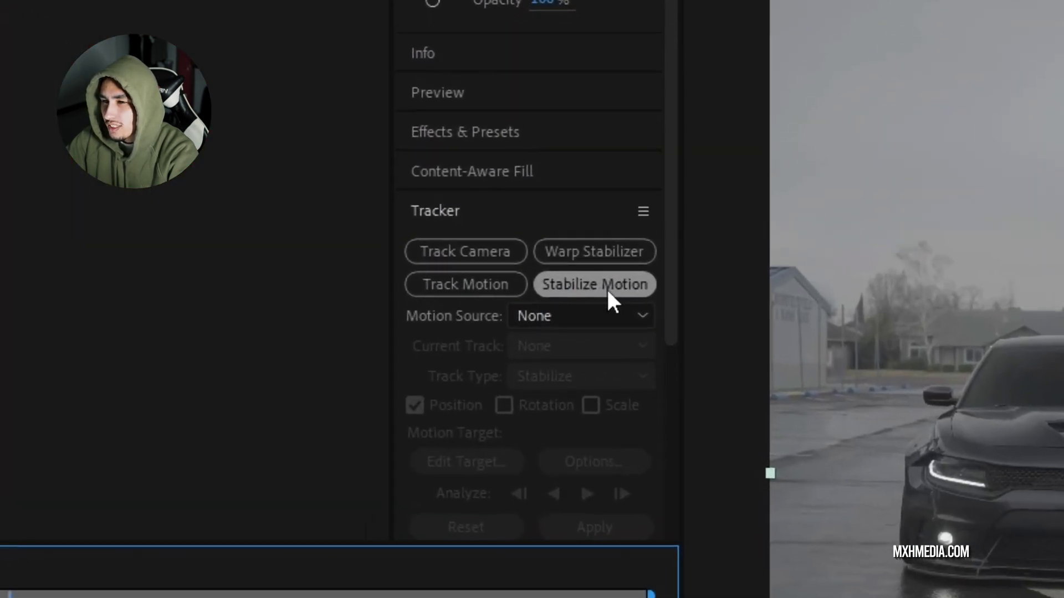
Start a Stabilize Motion track and tighten Track Point 1's feature box around the RT grille emblem.
{"action": "left_click", "coordinate": [606, 287]}
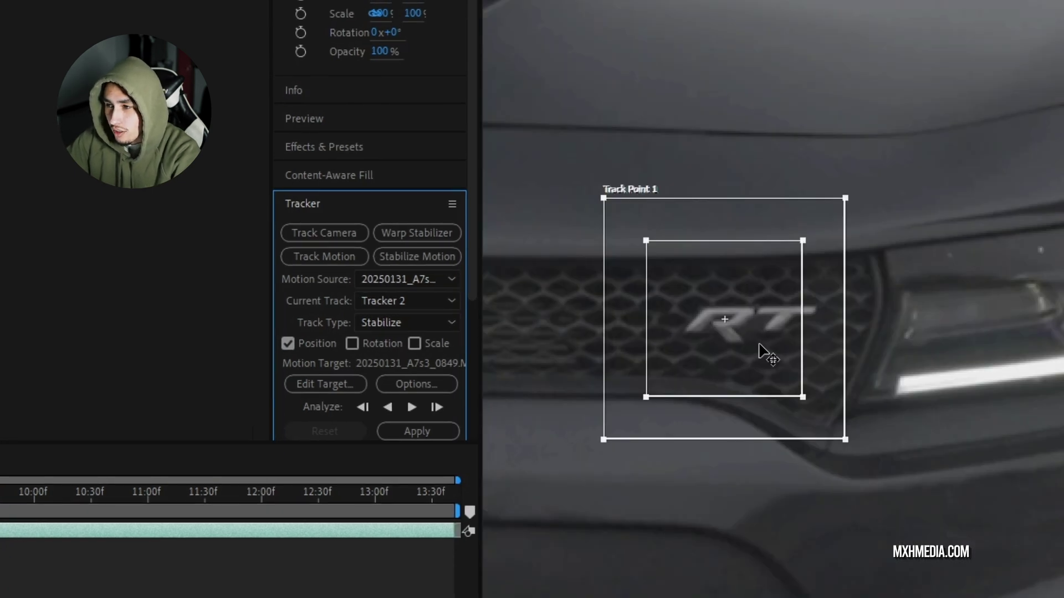
{"action": "left_click_drag", "start_coordinate": [802, 399], "coordinate": [780, 376]}
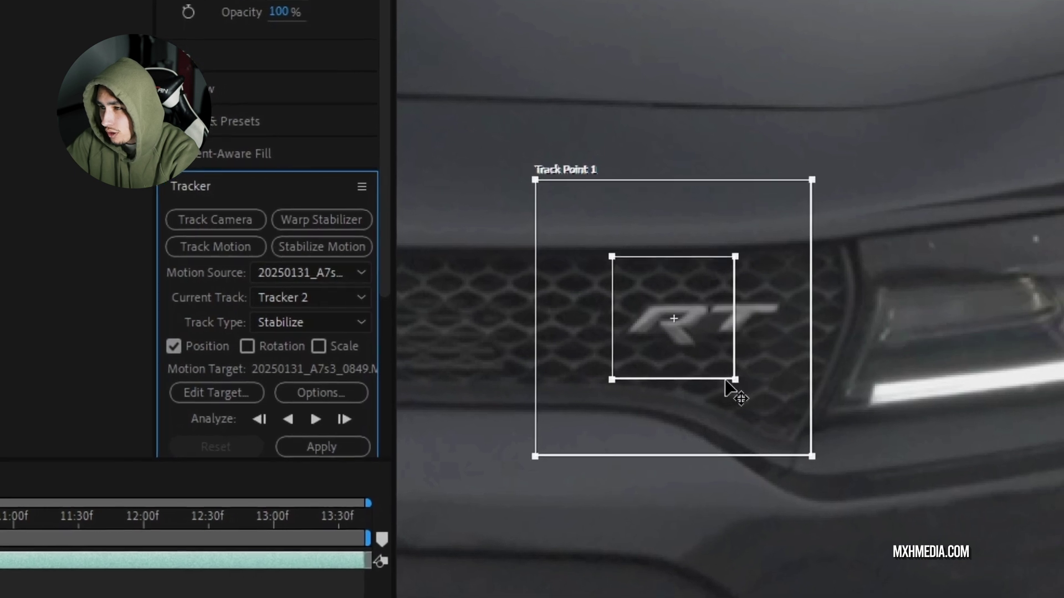
{"action": "left_click_drag", "start_coordinate": [726, 383], "coordinate": [713, 369]}
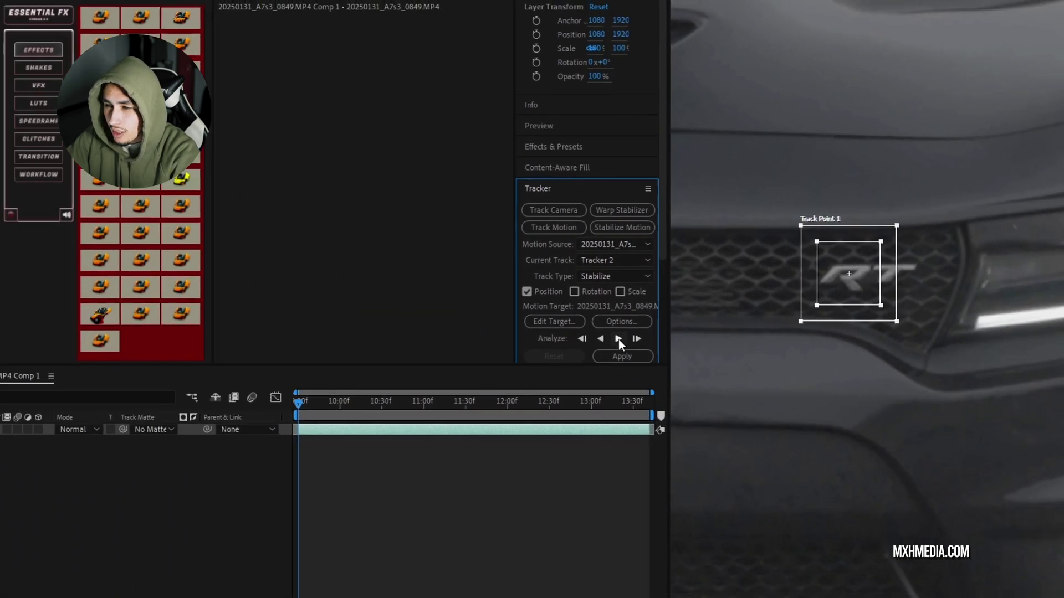
Analyze the RT badge track forward through the clip and inspect the track path.
{"action": "left_click", "coordinate": [634, 333]}
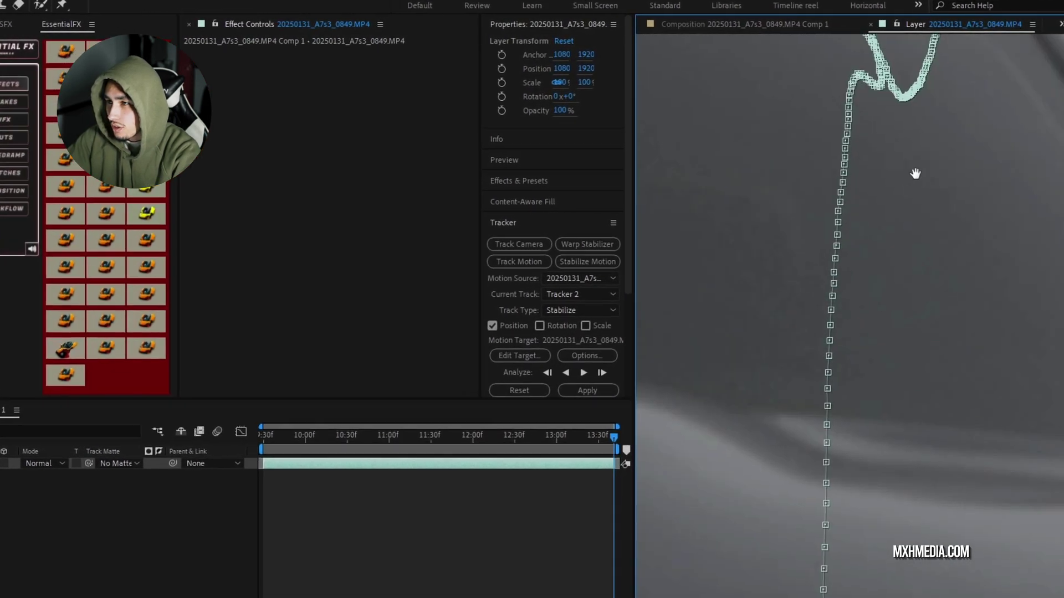
{"action": "left_click_drag", "start_coordinate": [917, 171], "coordinate": [833, 362]}
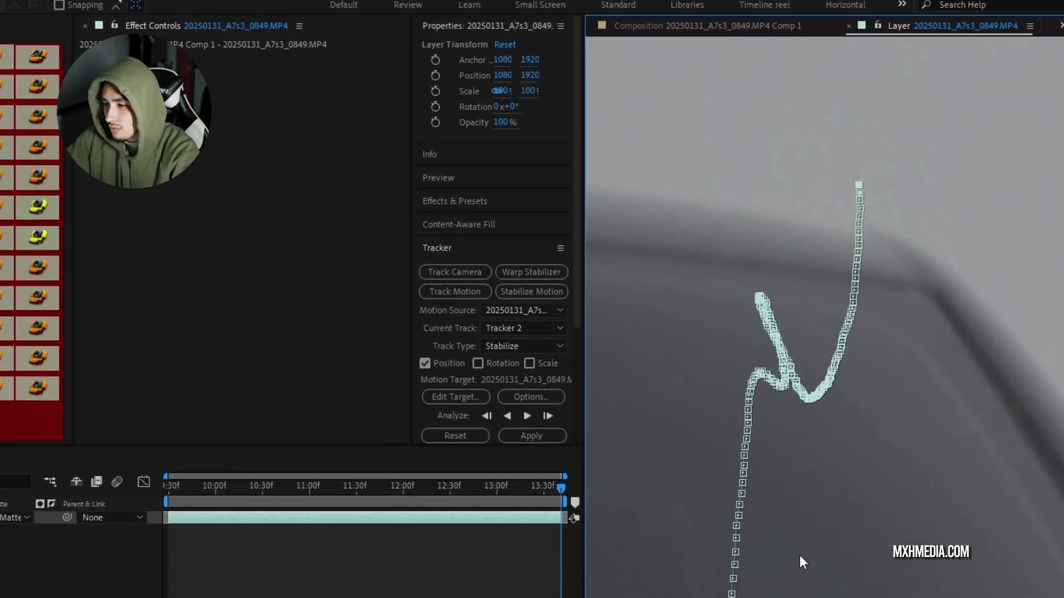
{"action": "left_click_drag", "start_coordinate": [806, 546], "coordinate": [823, 423]}
{"action": "left_click_drag", "start_coordinate": [797, 468], "coordinate": [840, 295]}
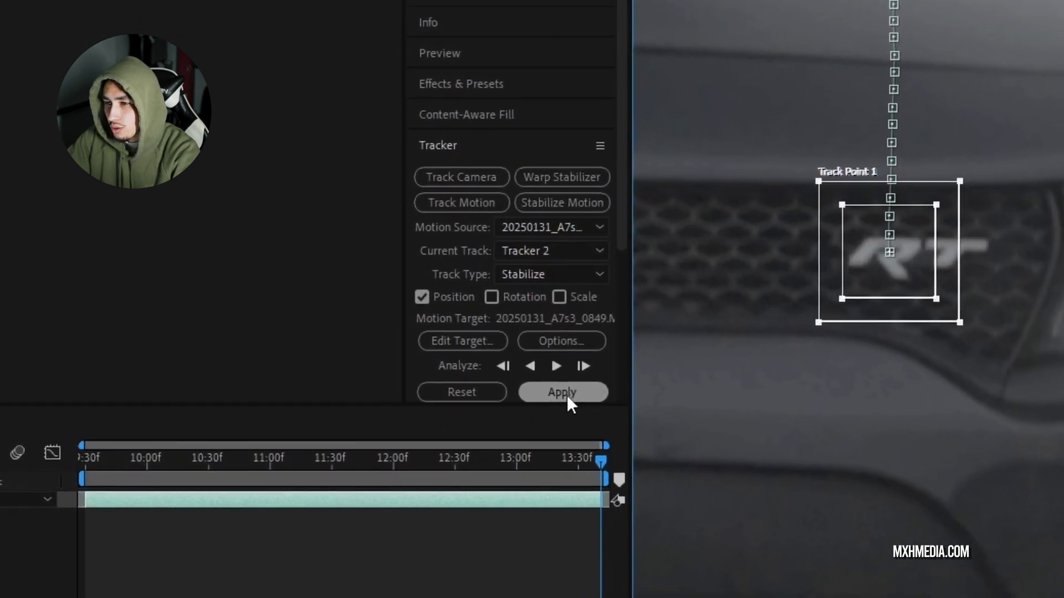
Apply the track to the clip in X and Y, then return to the start and show Scale.
{"action": "left_click", "coordinate": [581, 379]}
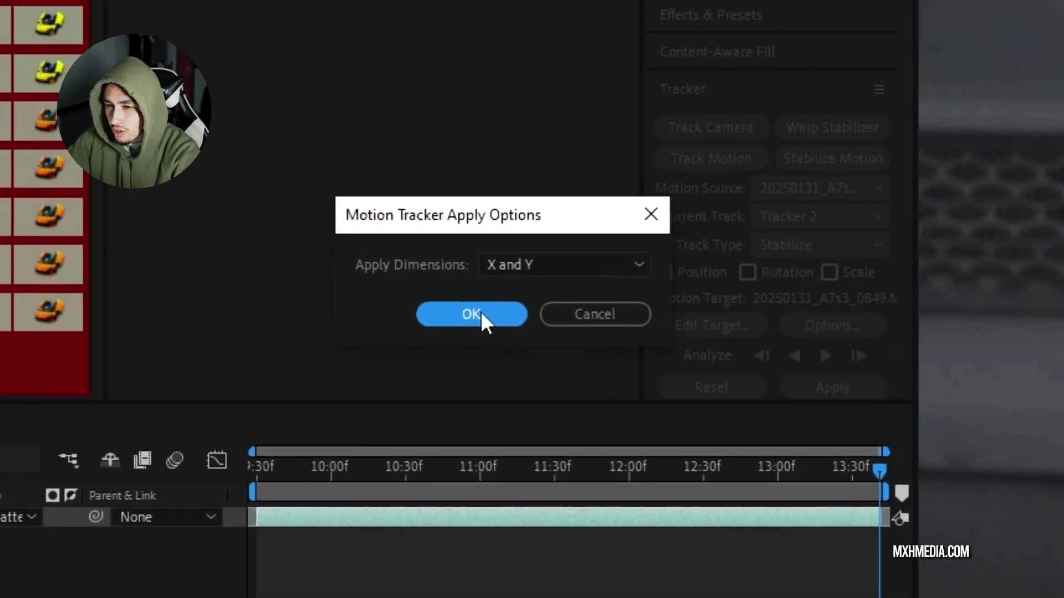
{"action": "left_click", "coordinate": [481, 313]}
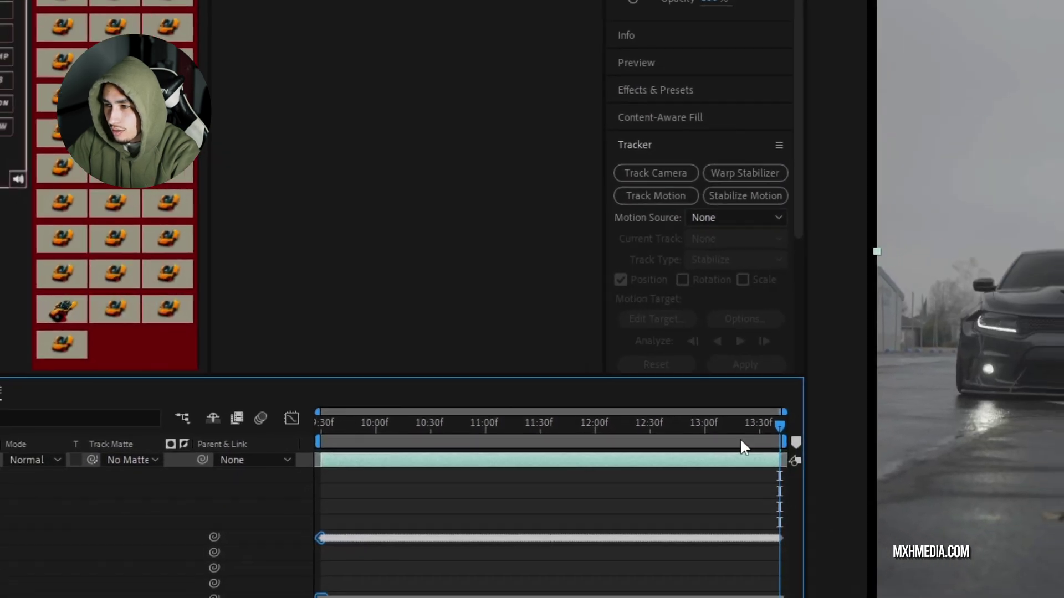
{"action": "left_click", "coordinate": [541, 467]}
{"action": "key", "text": "Home"}
{"action": "key", "text": "s"}
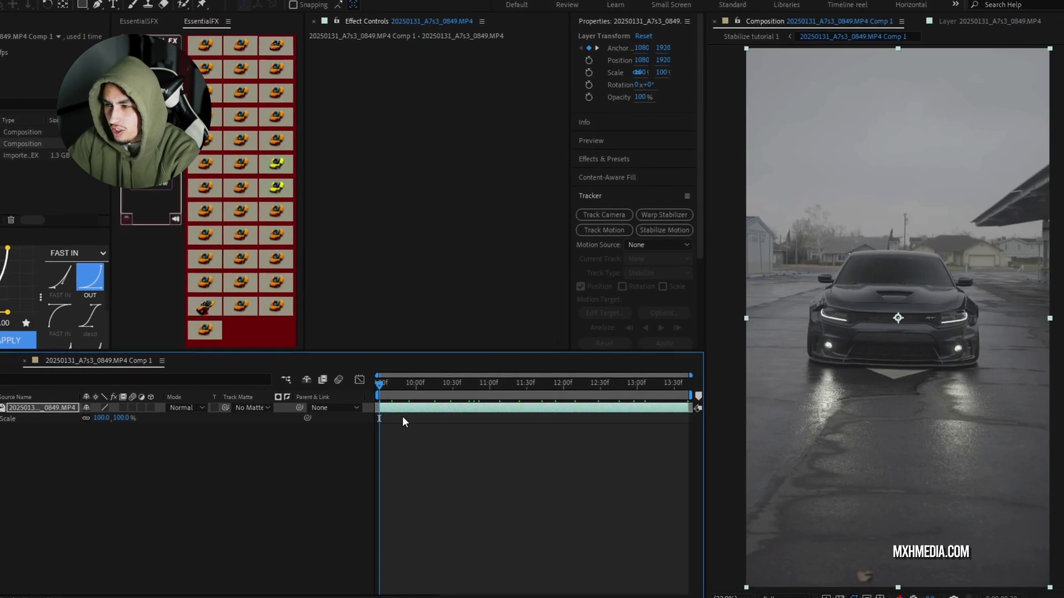
Keyframe Position and Scale, set Scale to 125%, and move the car down to Y 1944.
{"action": "key", "text": "p"}
{"action": "key", "text": "shift+s"}
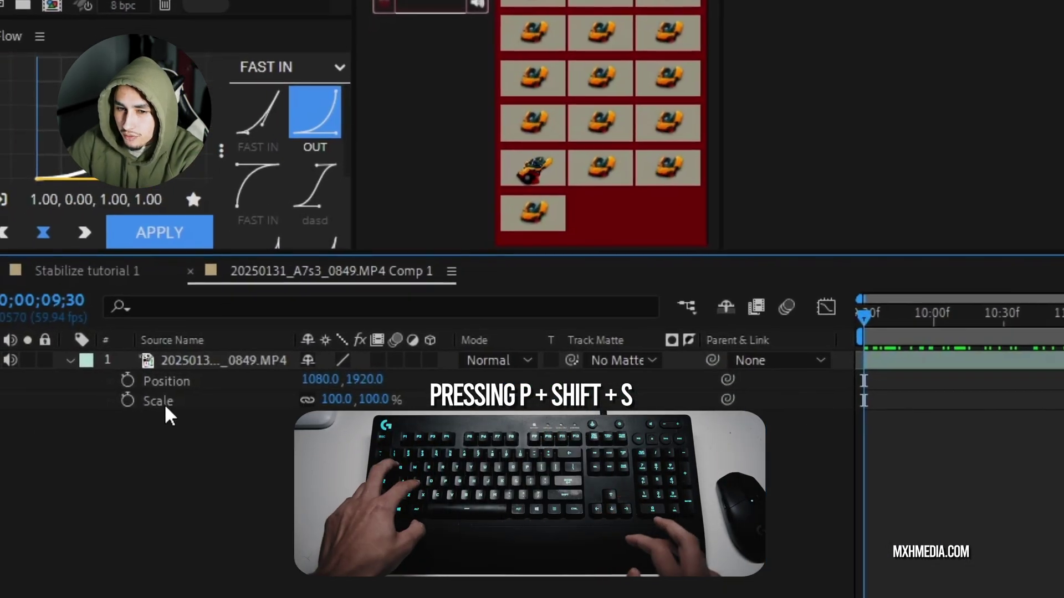
{"action": "left_click", "coordinate": [127, 401]}
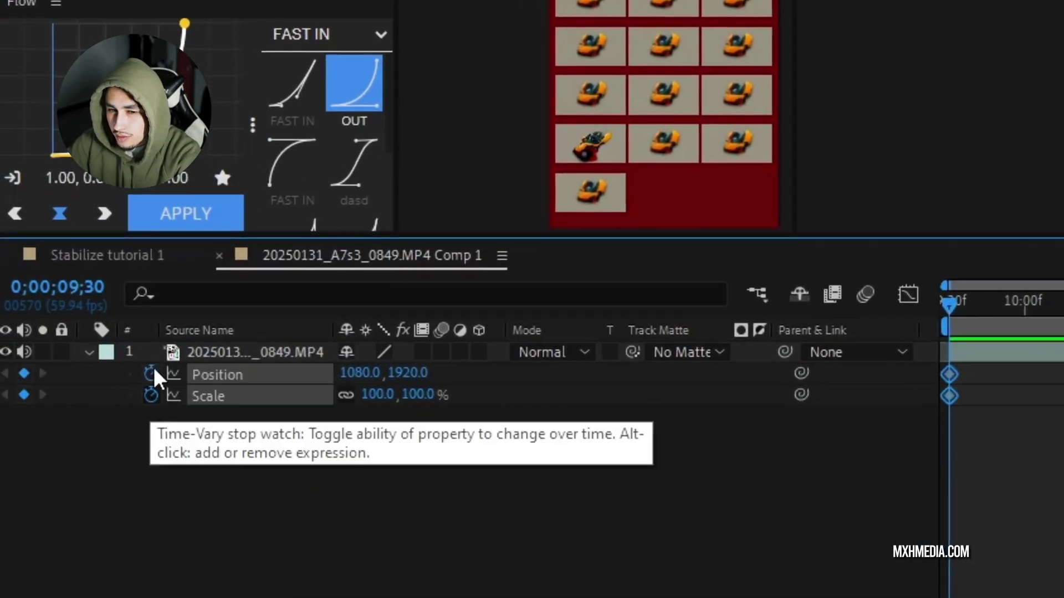
{"action": "left_click", "coordinate": [127, 381]}
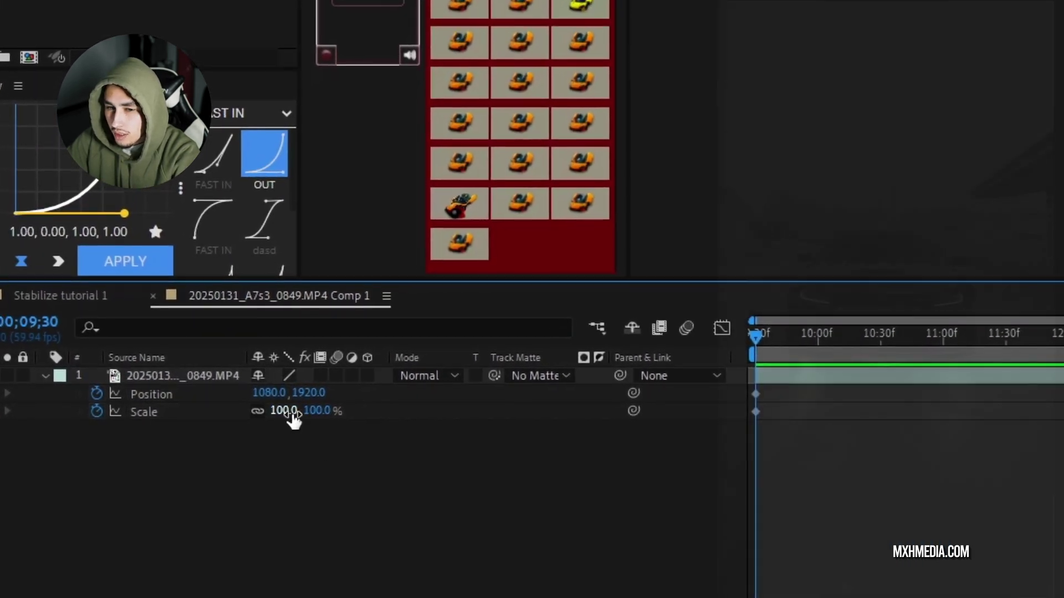
{"action": "left_click", "coordinate": [293, 418]}
{"action": "type", "text": "110"}
{"action": "key", "text": "Return"}
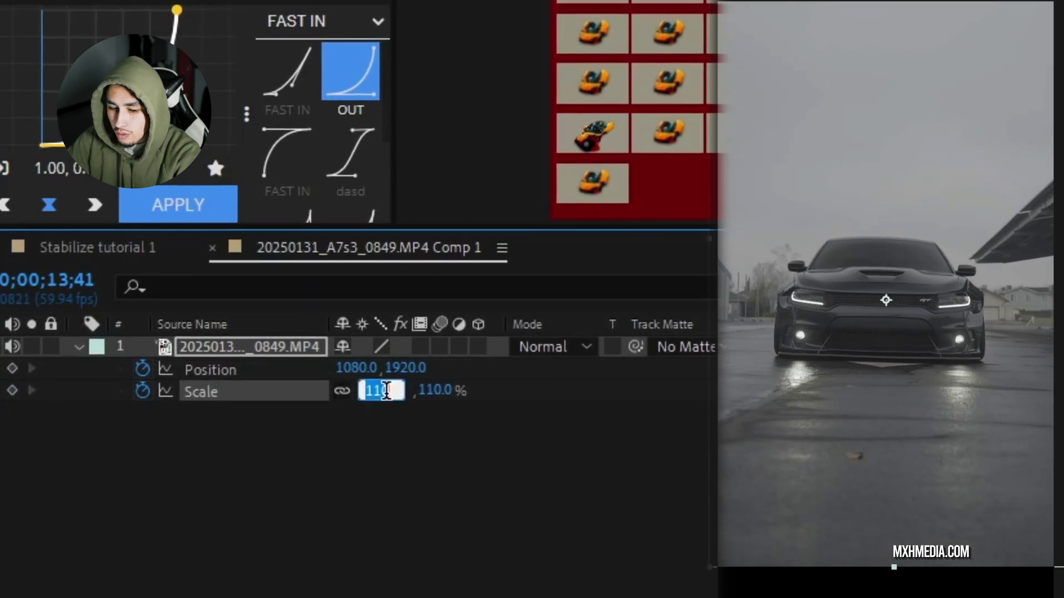
{"action": "type", "text": "5"}
{"action": "key", "text": "Return"}
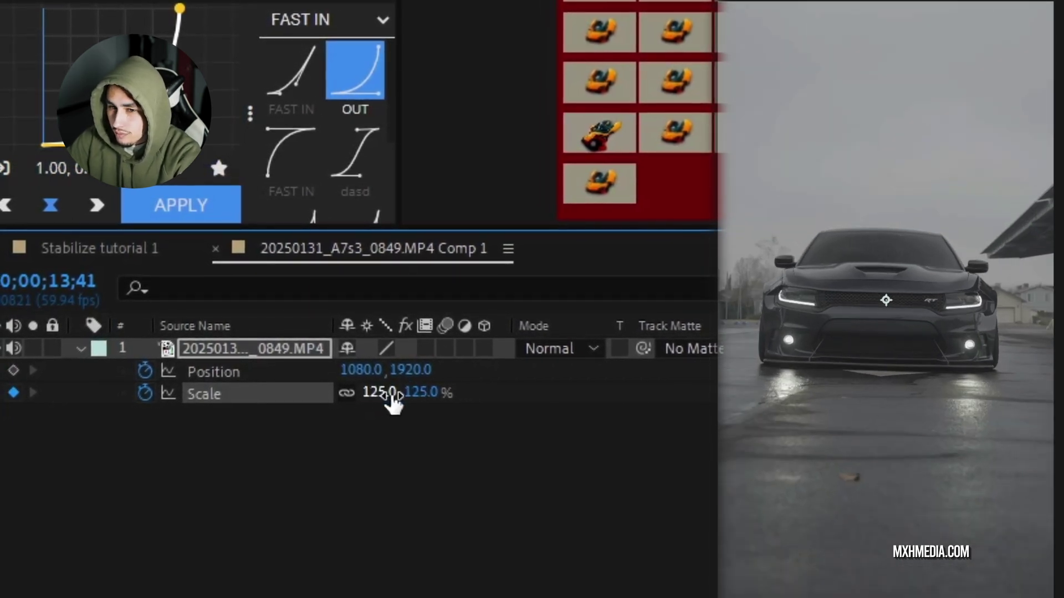
{"action": "left_click_drag", "start_coordinate": [420, 380], "coordinate": [453, 378]}
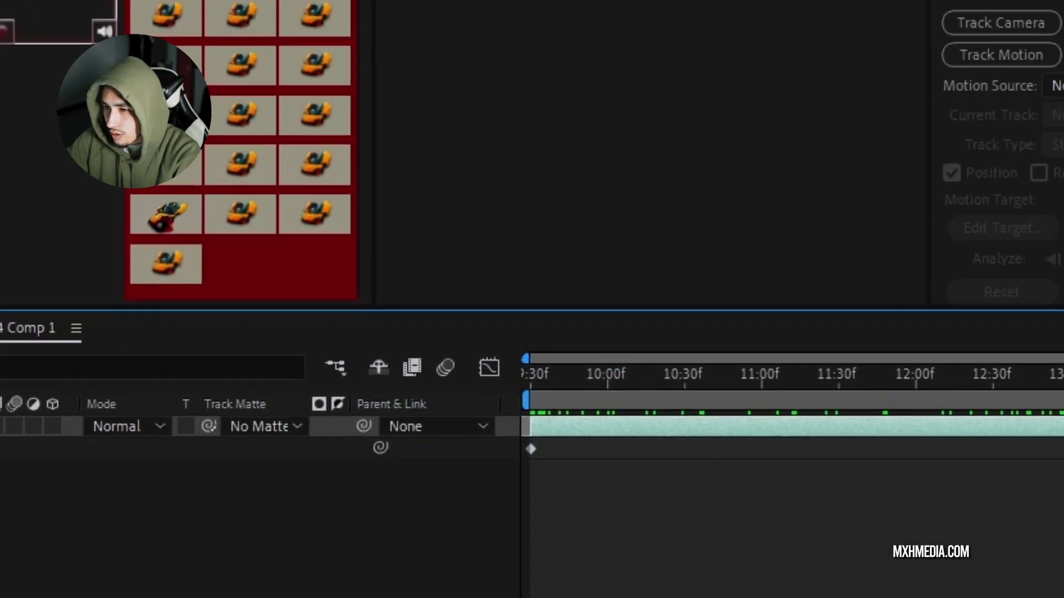
Pre-compose the stabilized clip layer into '20250131_A7s3_0849.MP4 Comp 2', keeping the default name.
{"action": "right_click", "coordinate": [1063, 355]}
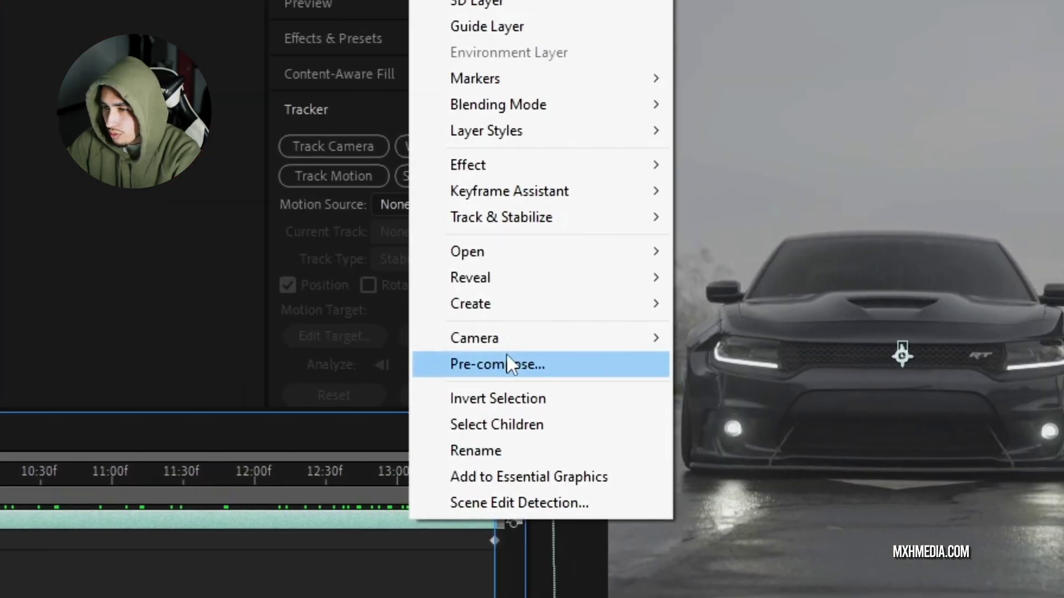
{"action": "left_click", "coordinate": [507, 360]}
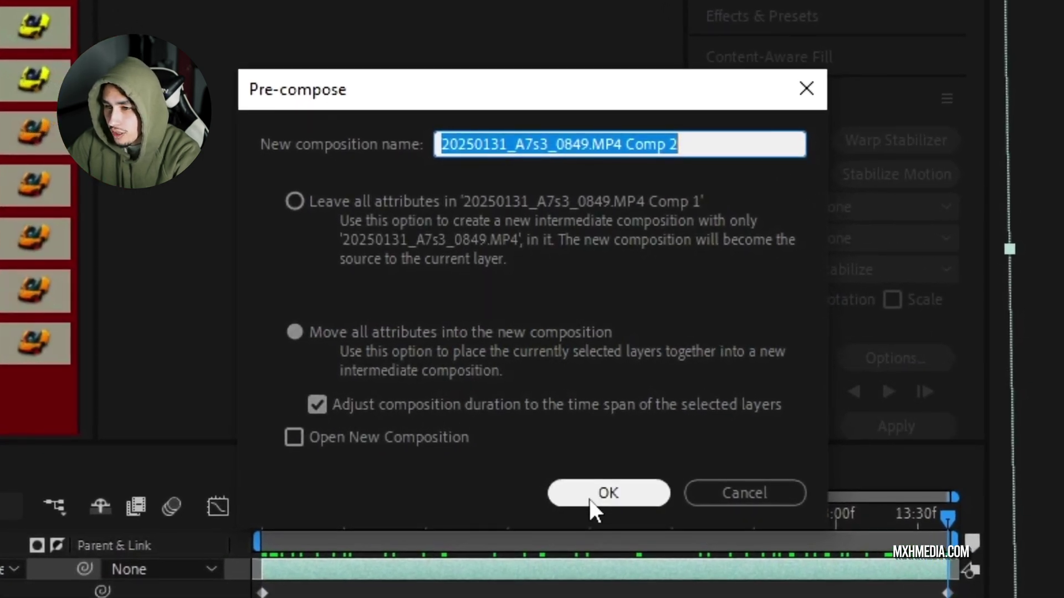
{"action": "left_click", "coordinate": [589, 497]}
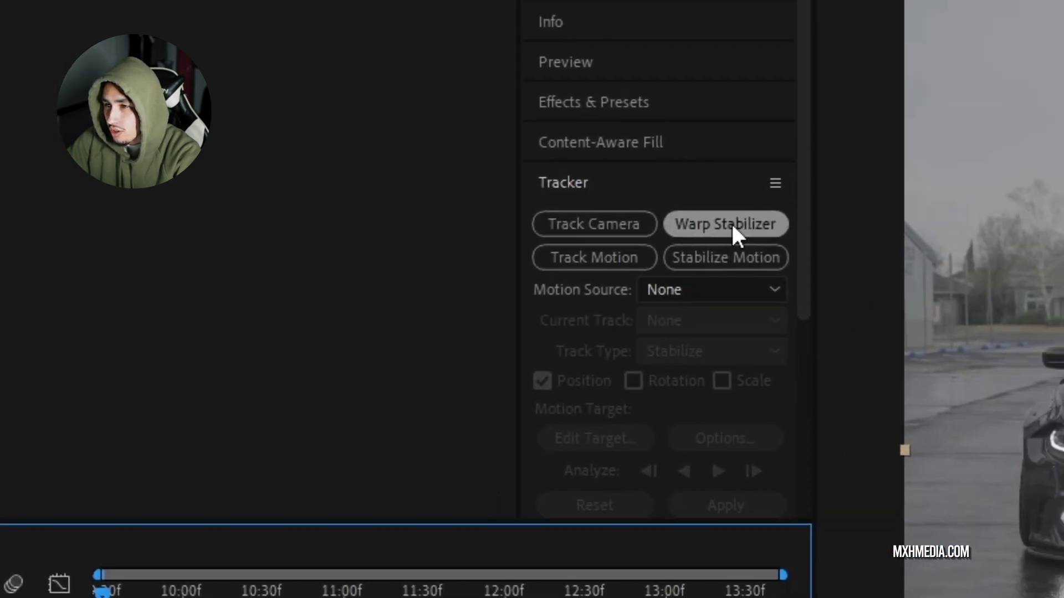
Apply Warp Stabilizer to the Comp 2 layer with Smoothness set to 10%.
{"action": "left_click", "coordinate": [730, 222]}
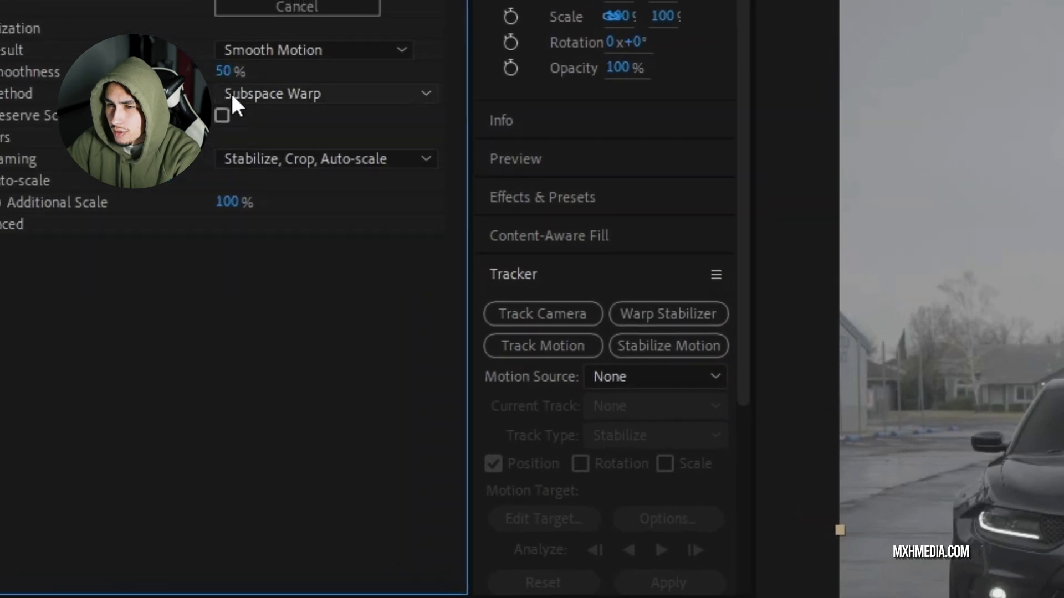
{"action": "left_click", "coordinate": [223, 71]}
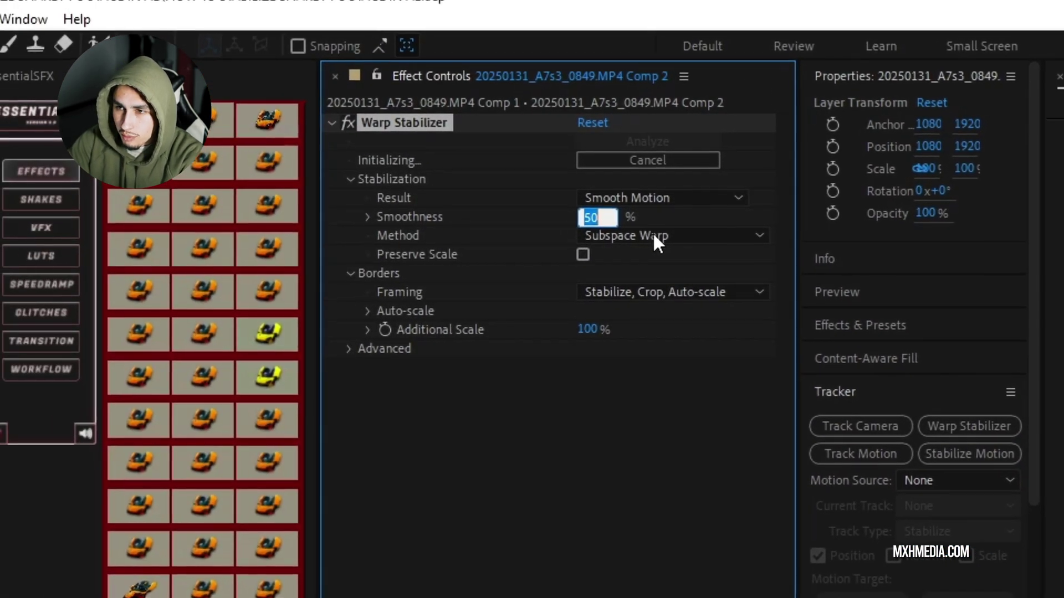
{"action": "type", "text": "1"}
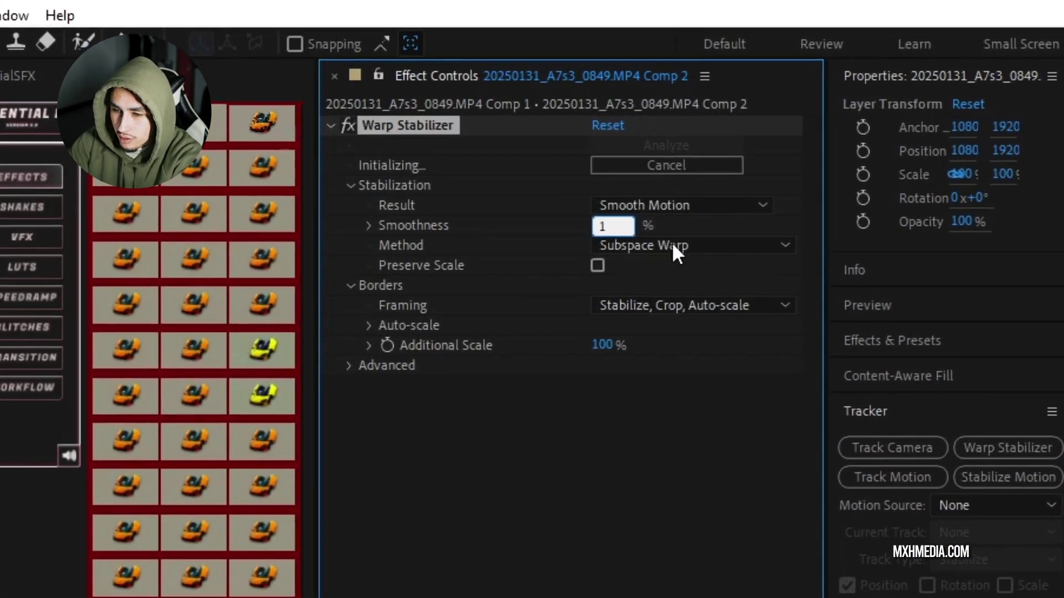
{"action": "type", "text": "0"}
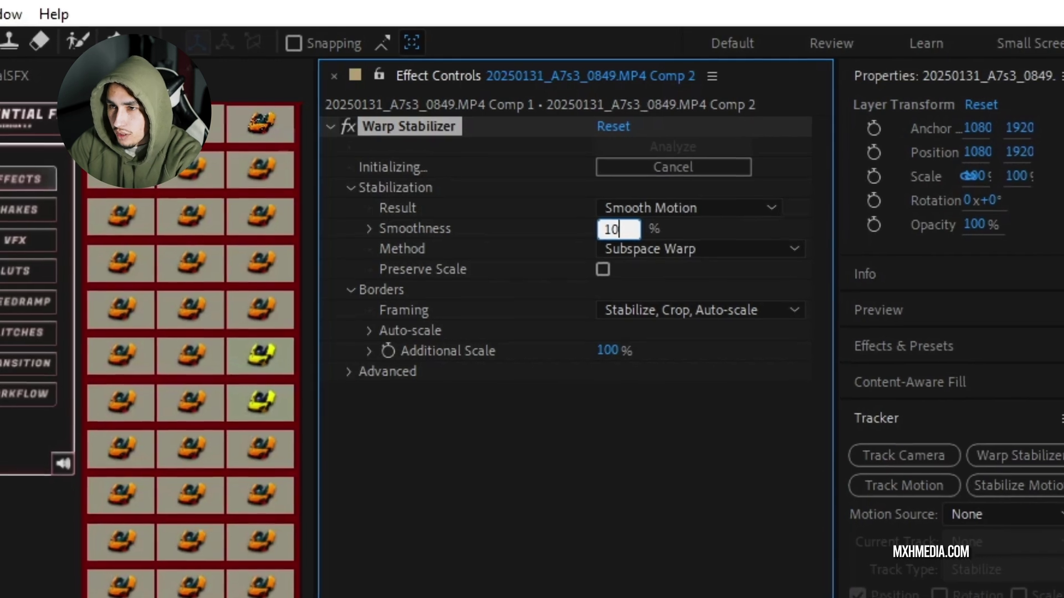
{"action": "key", "text": "Return"}
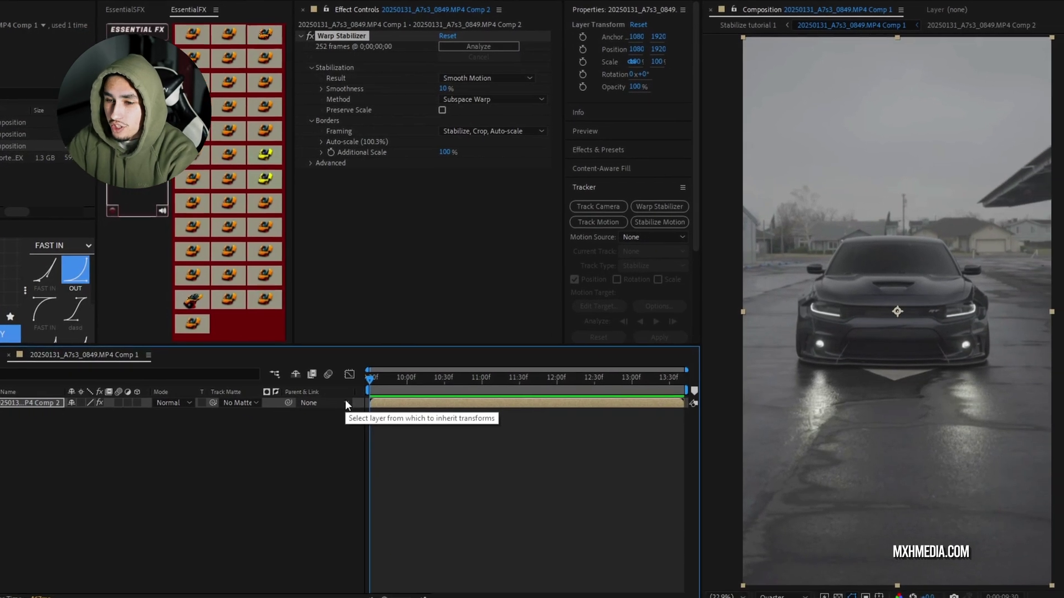
{"action": "key", "text": "space"}
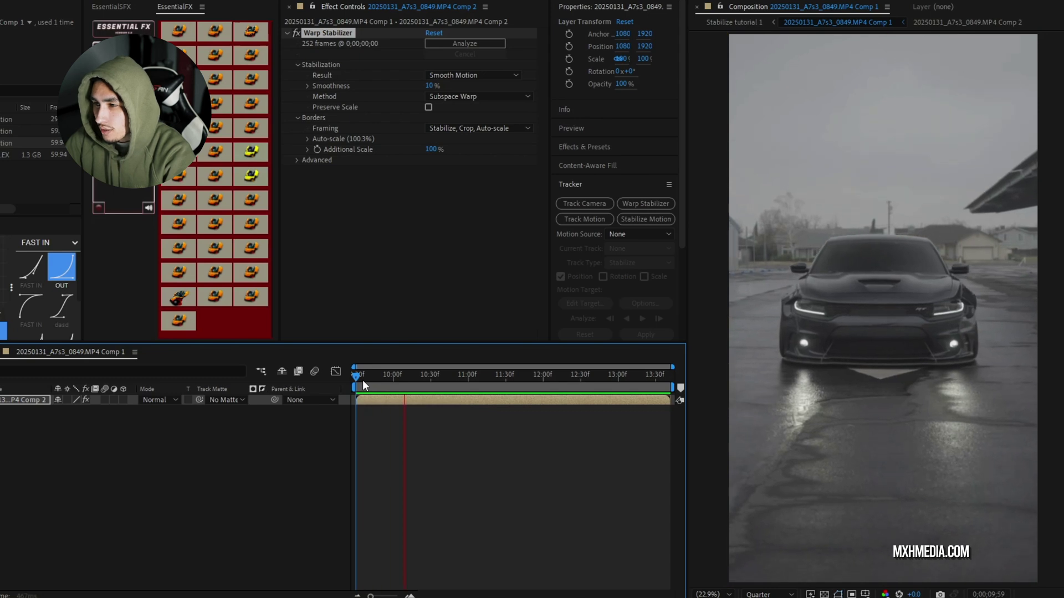